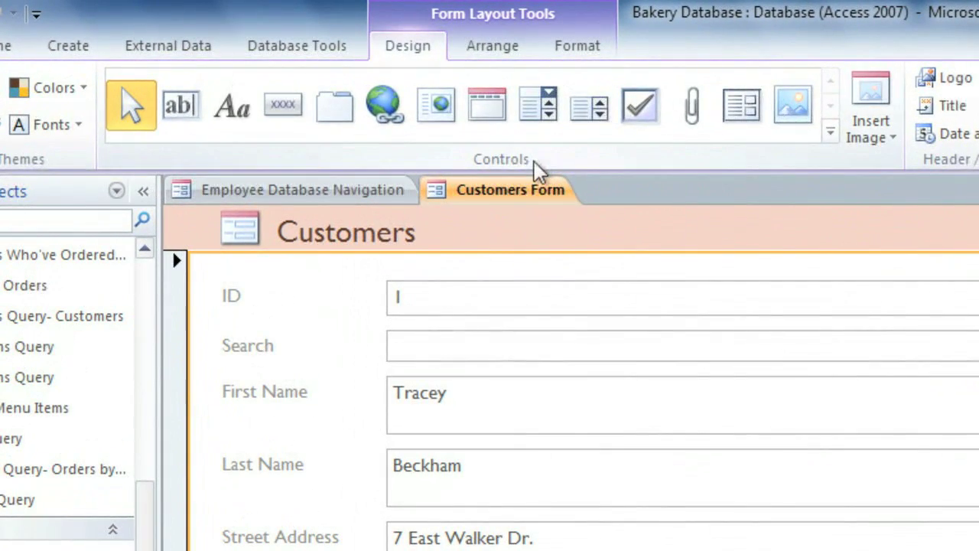
Step: Turn on control wizards and place a new button below the Other Notes box
{"action": "left_click", "coordinate": [829, 133]}
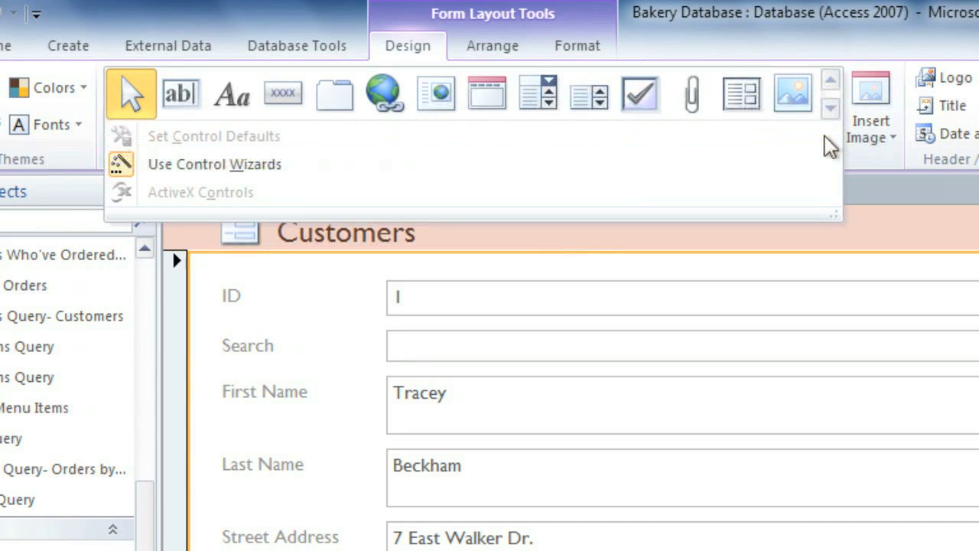
{"action": "left_click", "coordinate": [125, 175]}
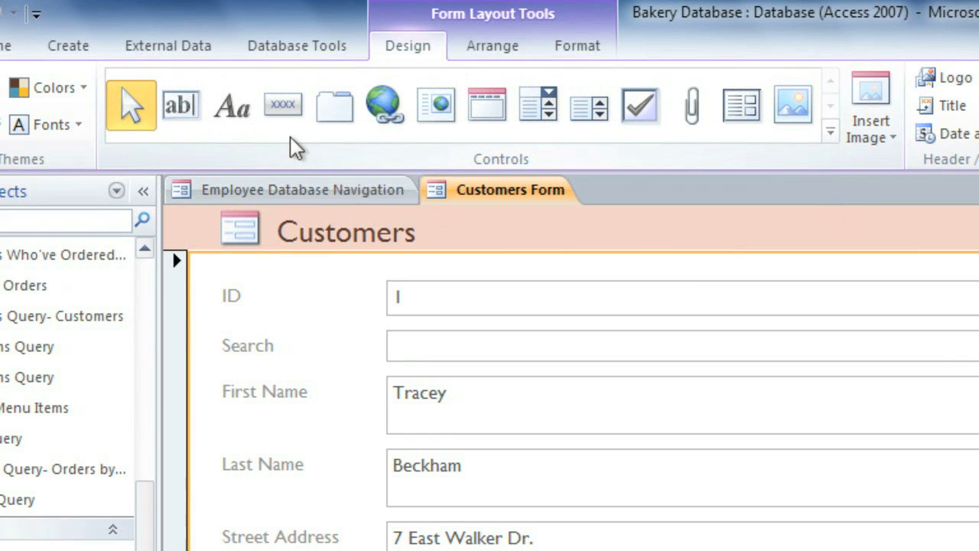
{"action": "left_click", "coordinate": [293, 117]}
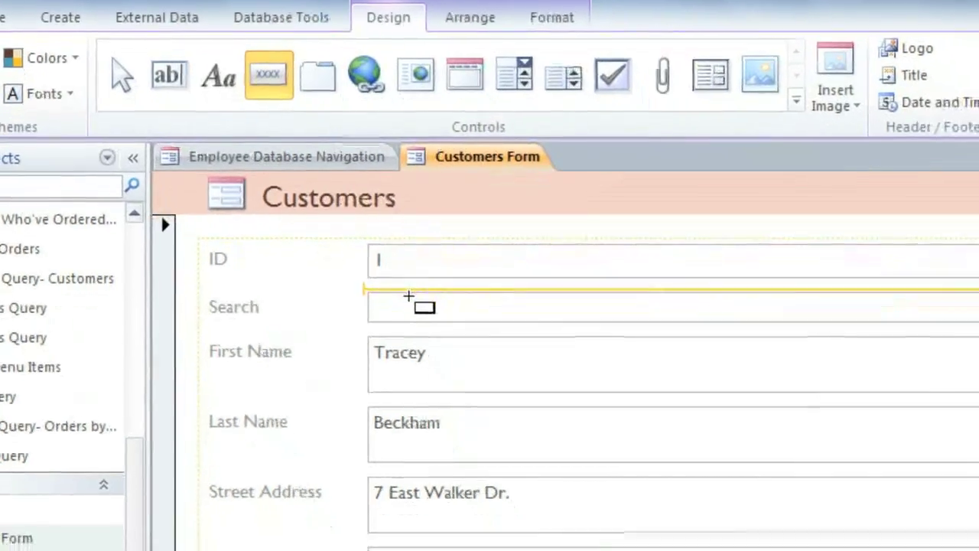
{"action": "scroll", "coordinate": [406, 290], "scroll_direction": "down", "scroll_amount": 3}
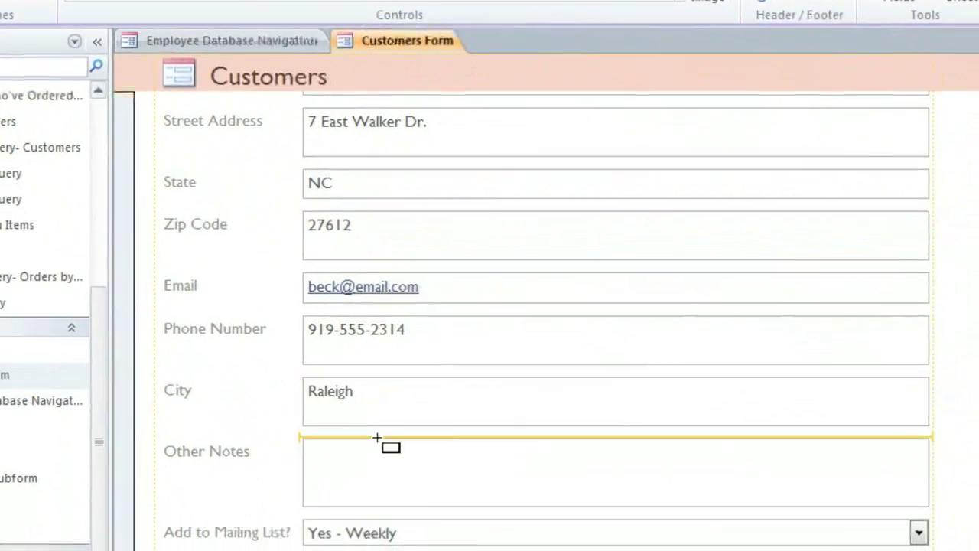
{"action": "left_click", "coordinate": [383, 518]}
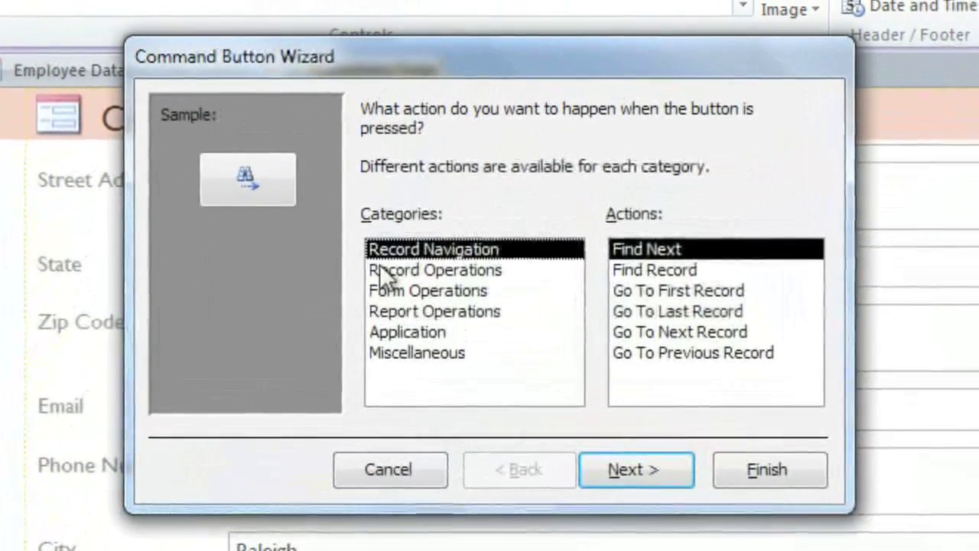
Step: Choose the Record Navigation > Find Record action for the new button
{"action": "left_click", "coordinate": [403, 208]}
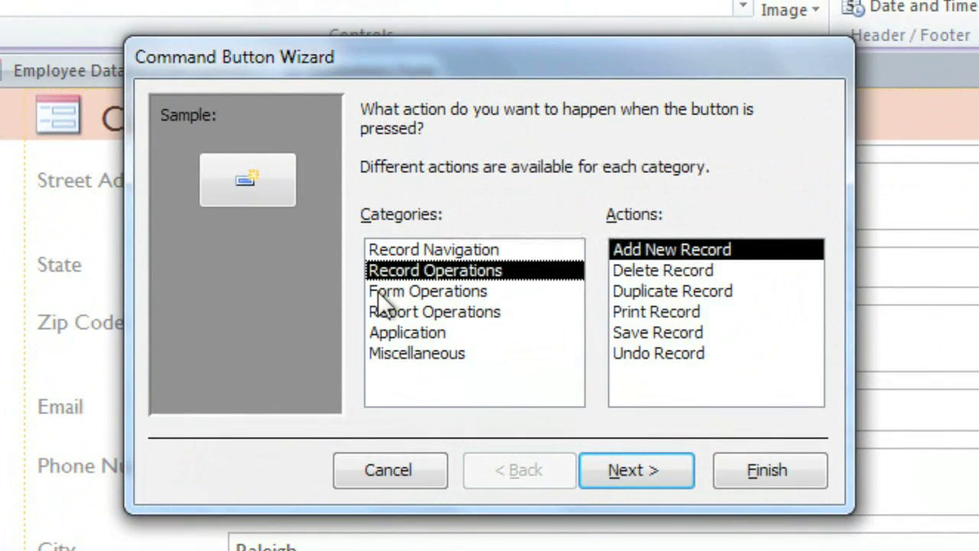
{"action": "left_click", "coordinate": [378, 293]}
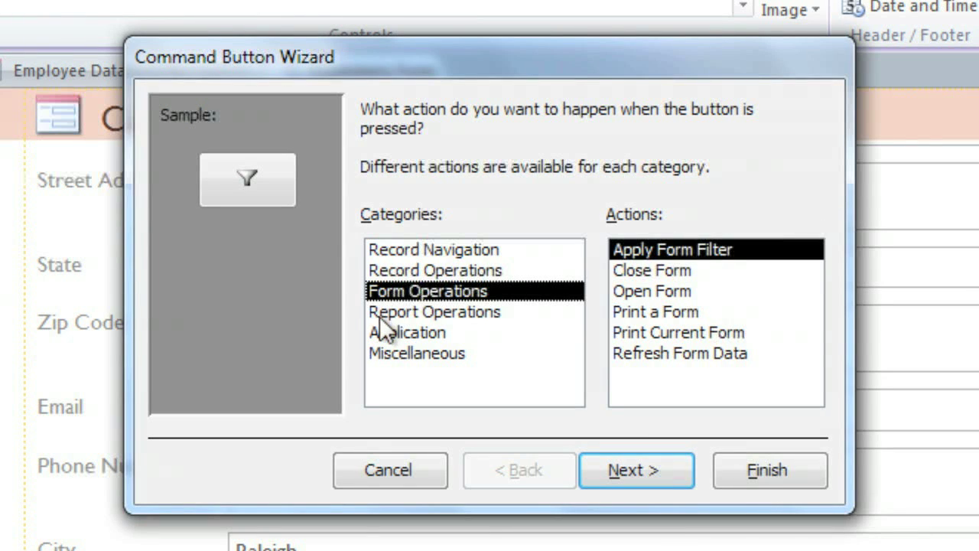
{"action": "left_click", "coordinate": [379, 312]}
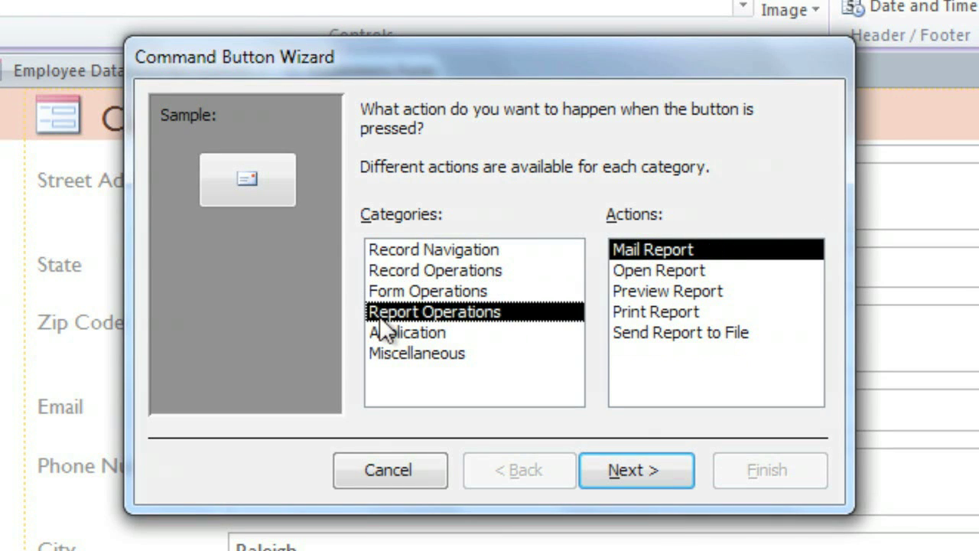
{"action": "left_click", "coordinate": [384, 257]}
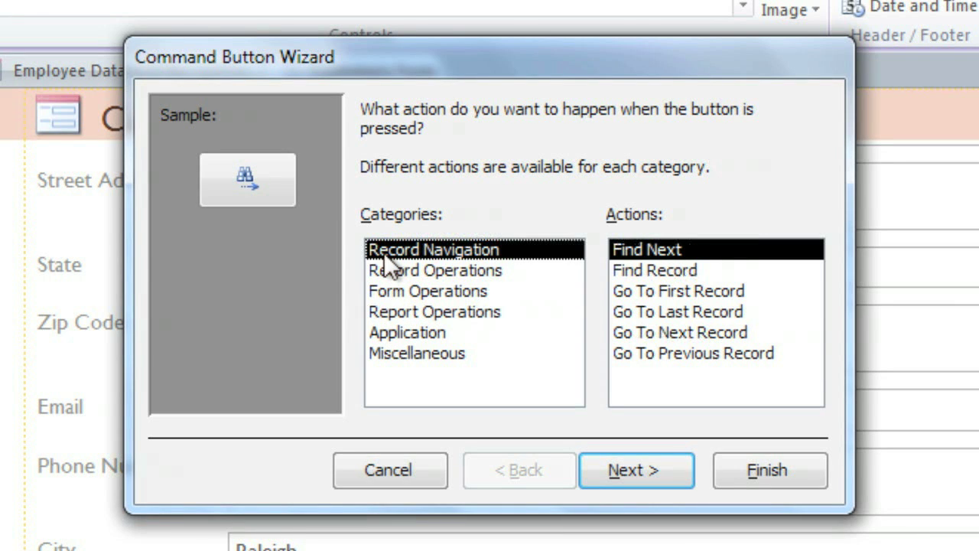
{"action": "left_click", "coordinate": [626, 271]}
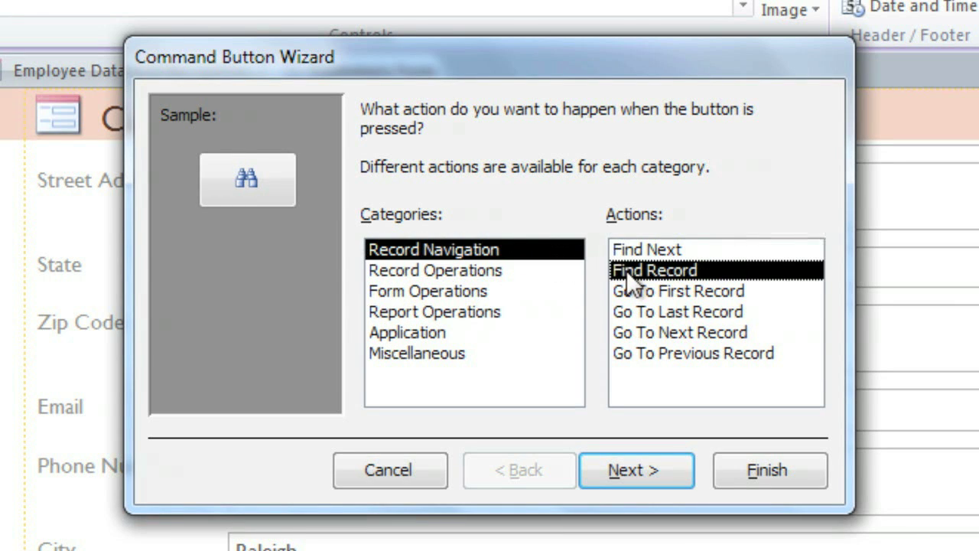
{"action": "left_click", "coordinate": [633, 474]}
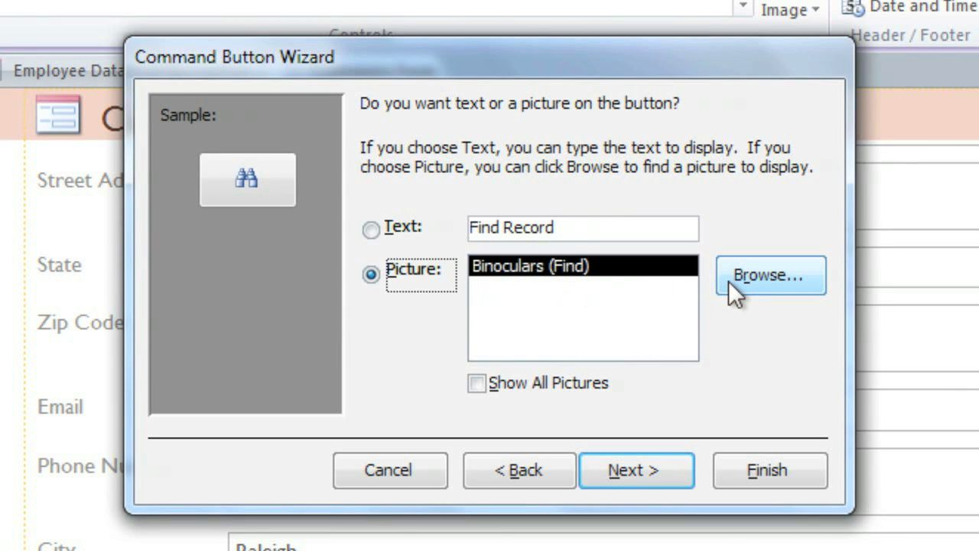
Step: Keep the Binoculars (Find) picture, name the button 'Search', and finish the wizard
{"action": "left_click", "coordinate": [640, 469]}
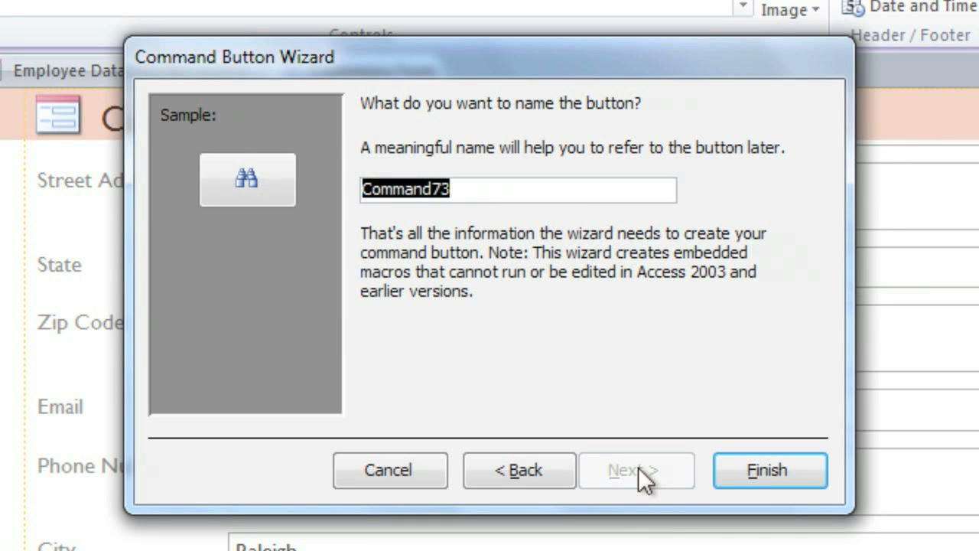
{"action": "type", "text": "Search"}
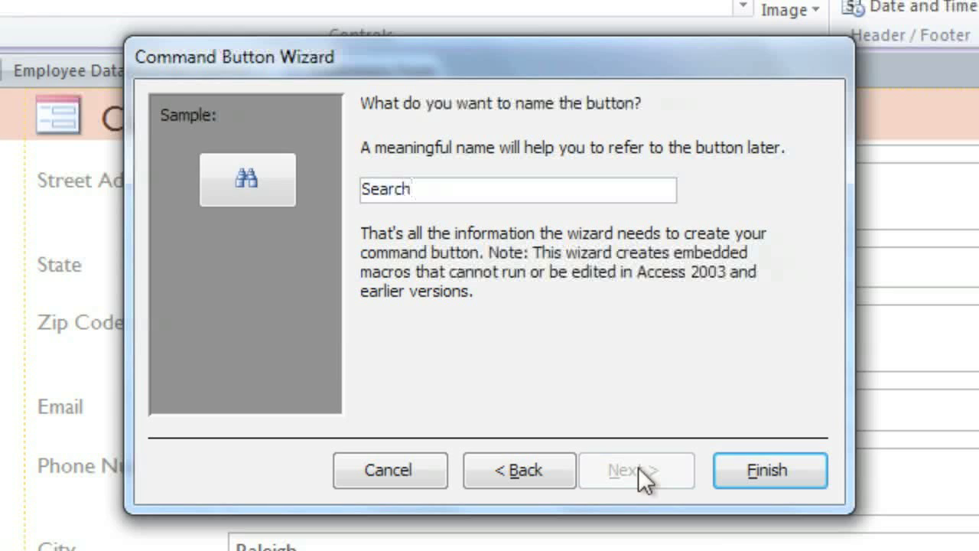
{"action": "left_click", "coordinate": [732, 468]}
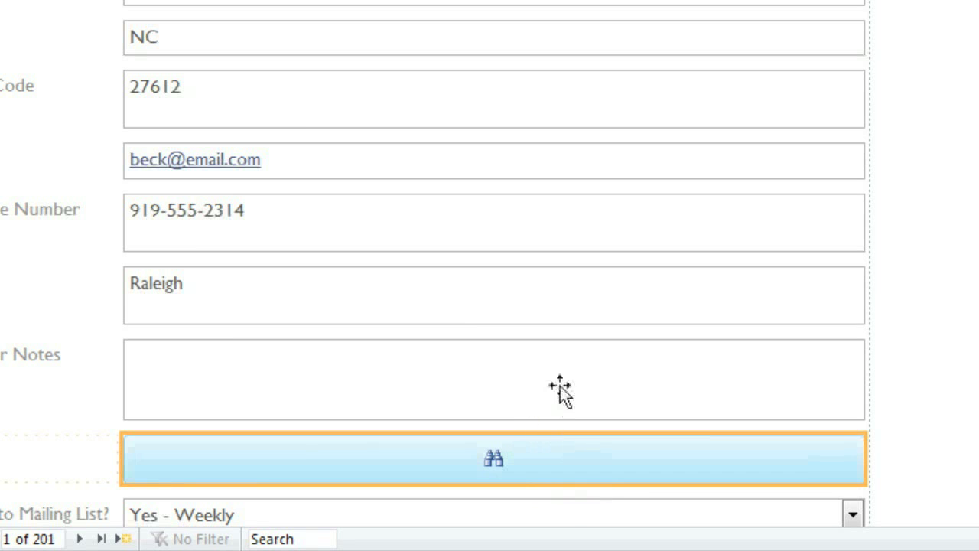
Step: Drag the City box's right edge far left to narrow the whole field column
{"action": "left_click", "coordinate": [616, 310]}
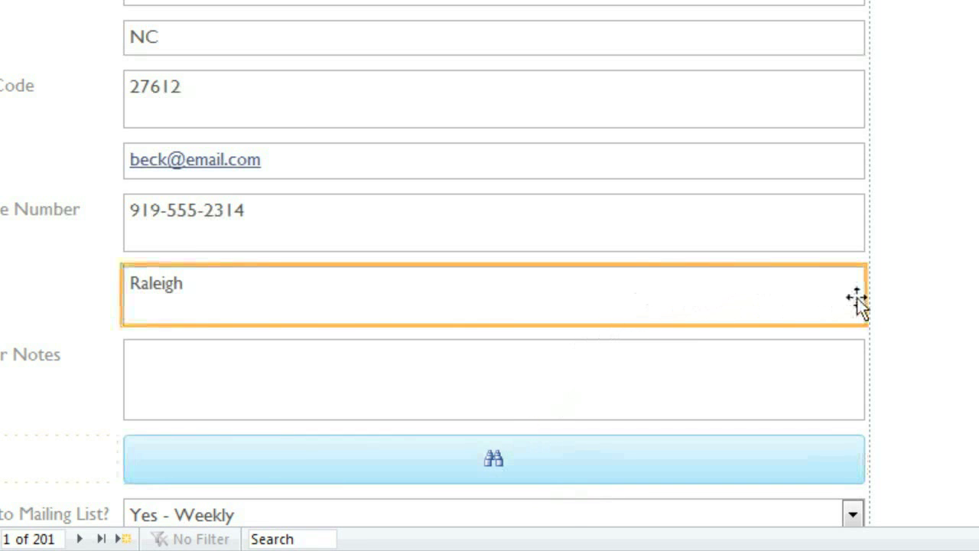
{"action": "left_click_drag", "start_coordinate": [864, 296], "coordinate": [462, 296]}
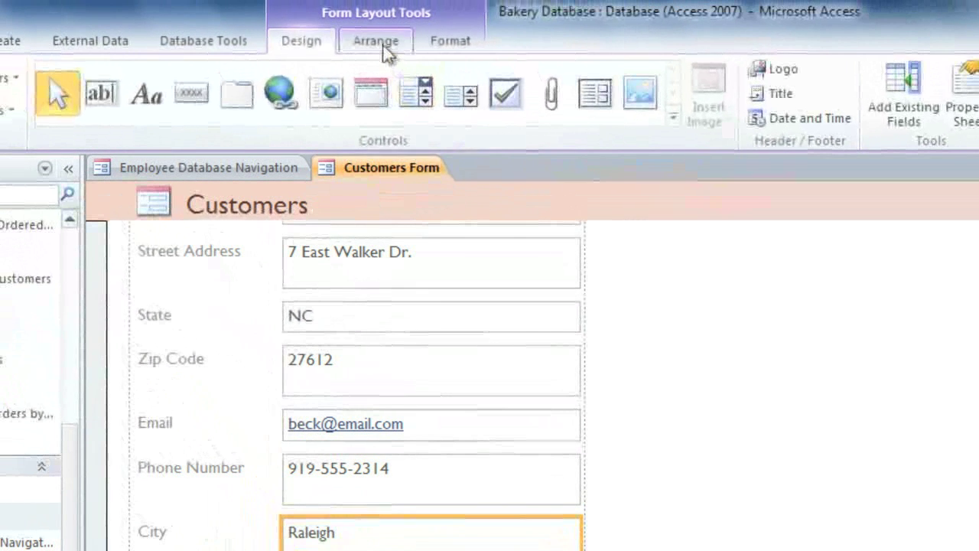
Step: Insert two empty layout columns to the right of the fields
{"action": "left_click", "coordinate": [382, 42]}
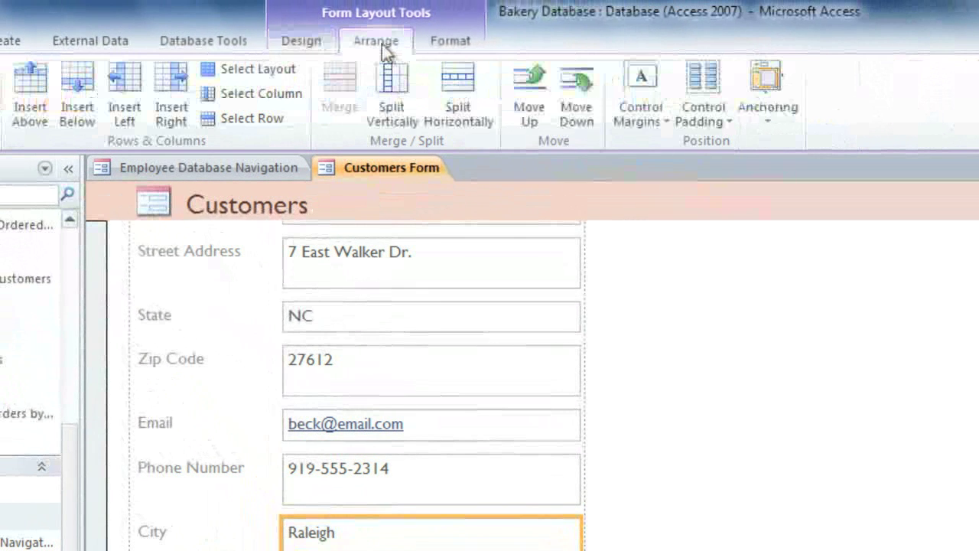
{"action": "left_click", "coordinate": [173, 84]}
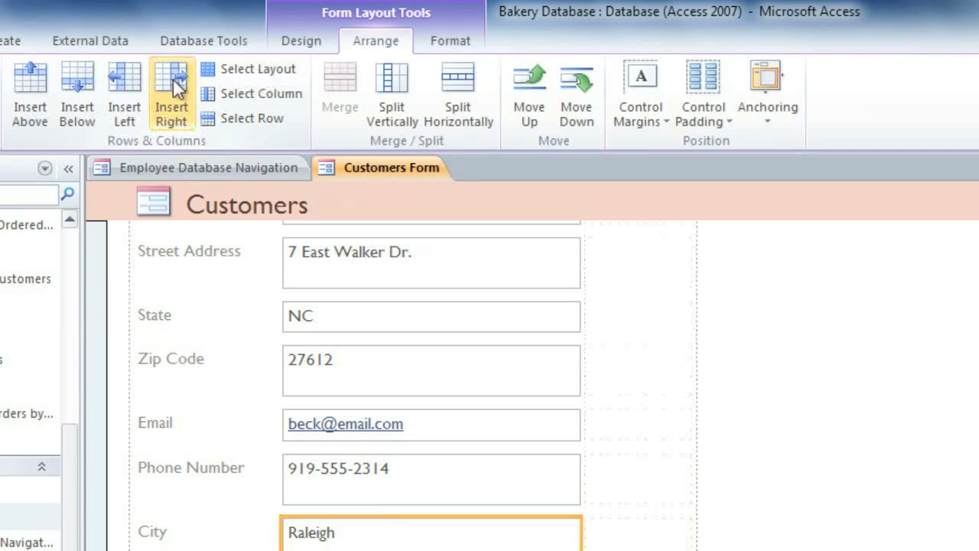
{"action": "left_click", "coordinate": [173, 84]}
Step: Move Last Name and its label beside First Name, then select Street Address
{"action": "scroll", "coordinate": [602, 320], "scroll_direction": "up", "scroll_amount": 5}
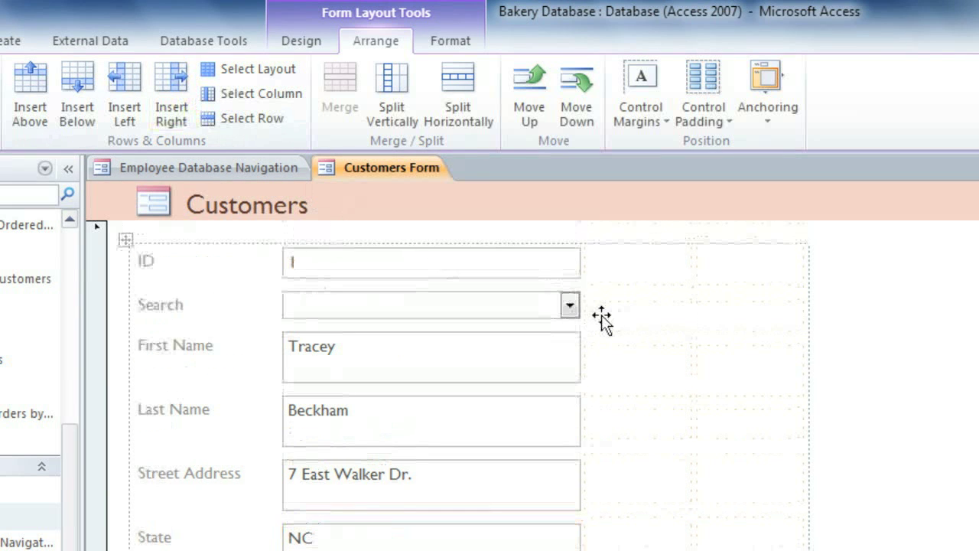
{"action": "left_click_drag", "start_coordinate": [494, 416], "coordinate": [719, 372]}
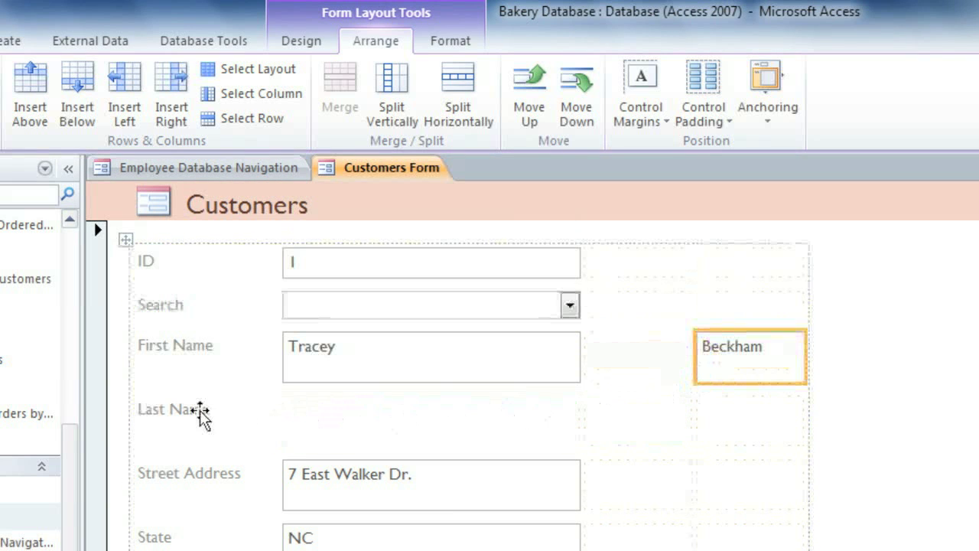
{"action": "left_click_drag", "start_coordinate": [202, 415], "coordinate": [645, 367]}
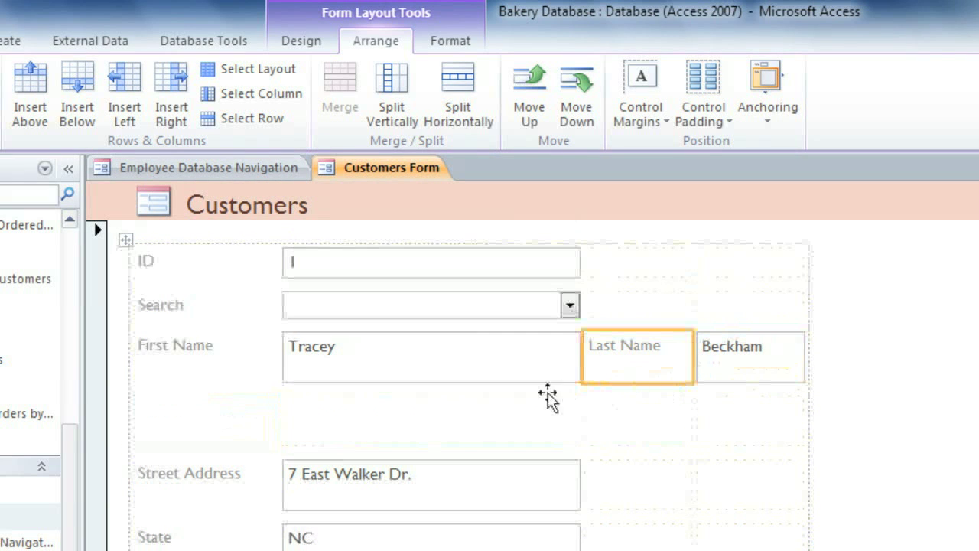
{"action": "left_click", "coordinate": [392, 473]}
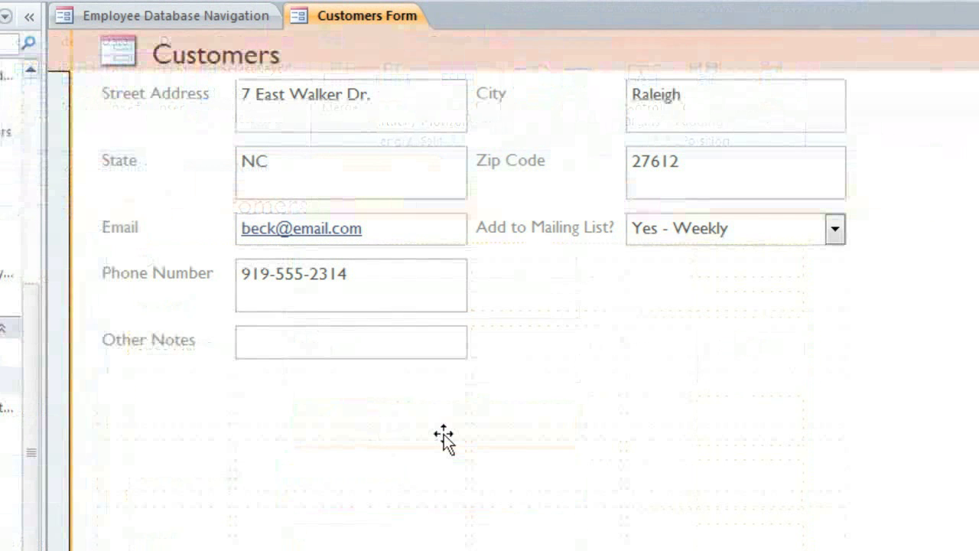
Step: Merge Other Notes with the empty cells beside it and drag the box taller
{"action": "left_click", "coordinate": [437, 408]}
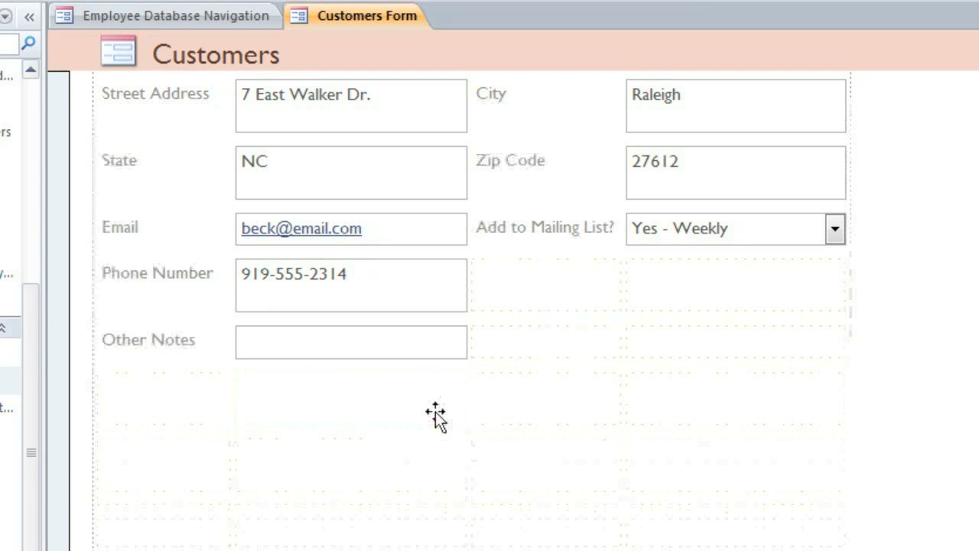
{"action": "left_click", "coordinate": [410, 343]}
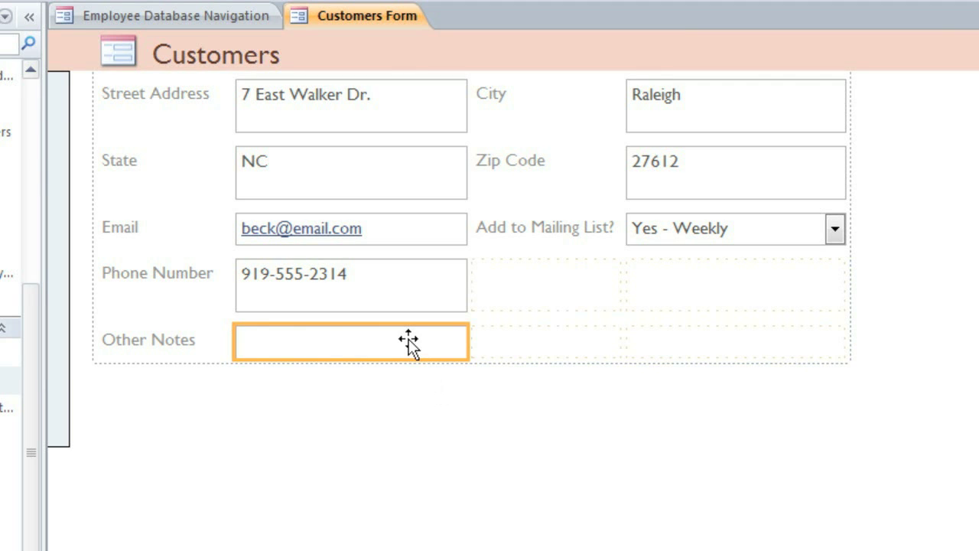
{"action": "left_click_drag", "start_coordinate": [408, 343], "coordinate": [645, 350]}
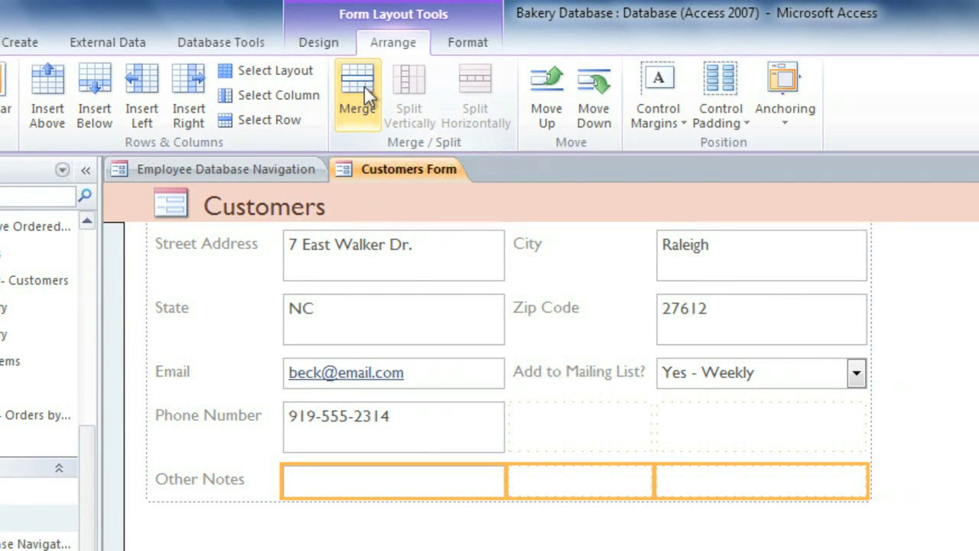
{"action": "left_click", "coordinate": [365, 87]}
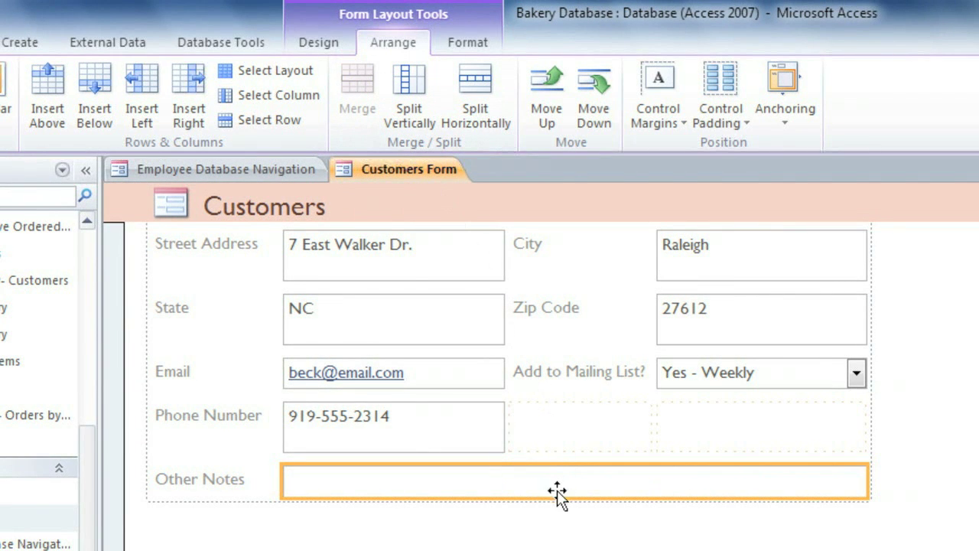
{"action": "left_click_drag", "start_coordinate": [556, 498], "coordinate": [556, 530]}
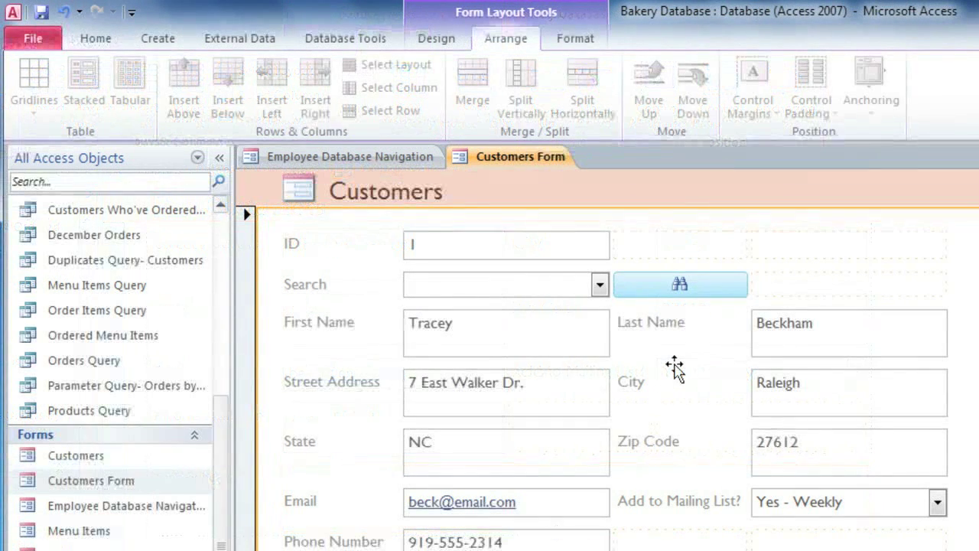
Step: Preview the form themes gallery without applying any, then bring up the Format options
{"action": "left_click", "coordinate": [453, 38]}
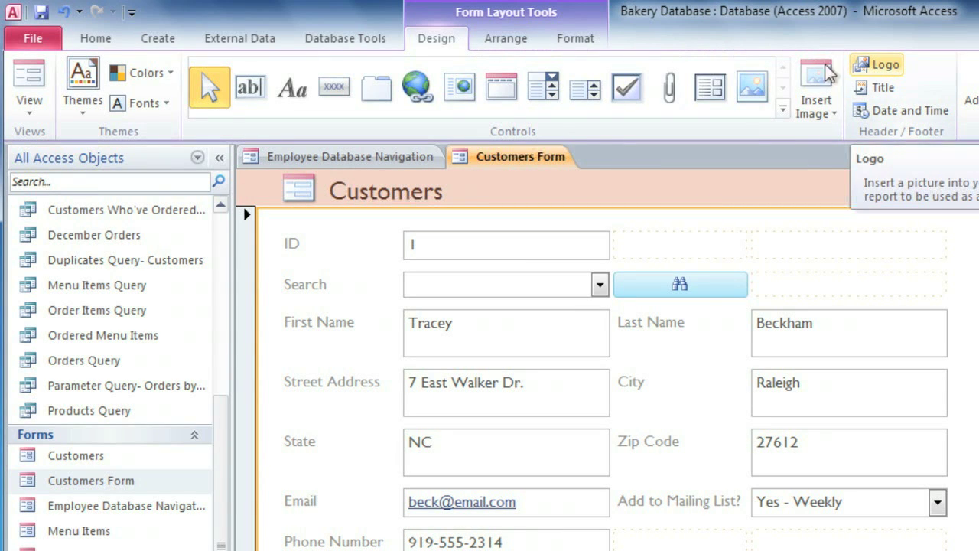
{"action": "left_click", "coordinate": [83, 86]}
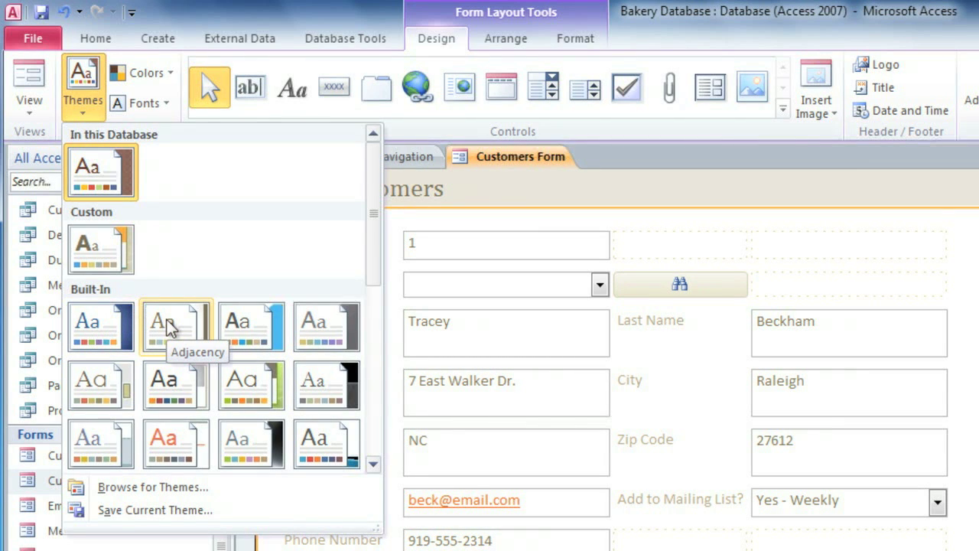
{"action": "left_click", "coordinate": [573, 40]}
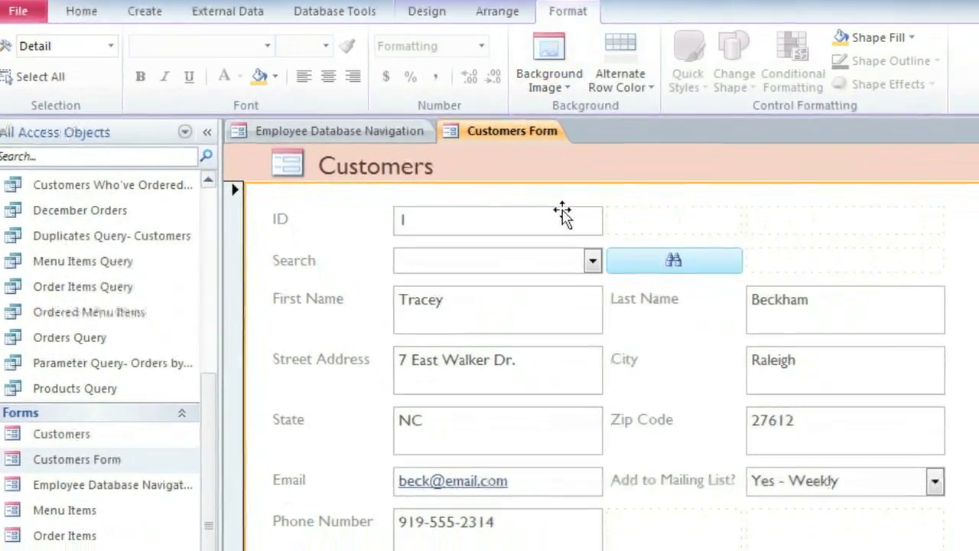
Step: Select the ID, Search, First Name and Street Address boxes and fill them light blue
{"action": "left_click", "coordinate": [568, 244]}
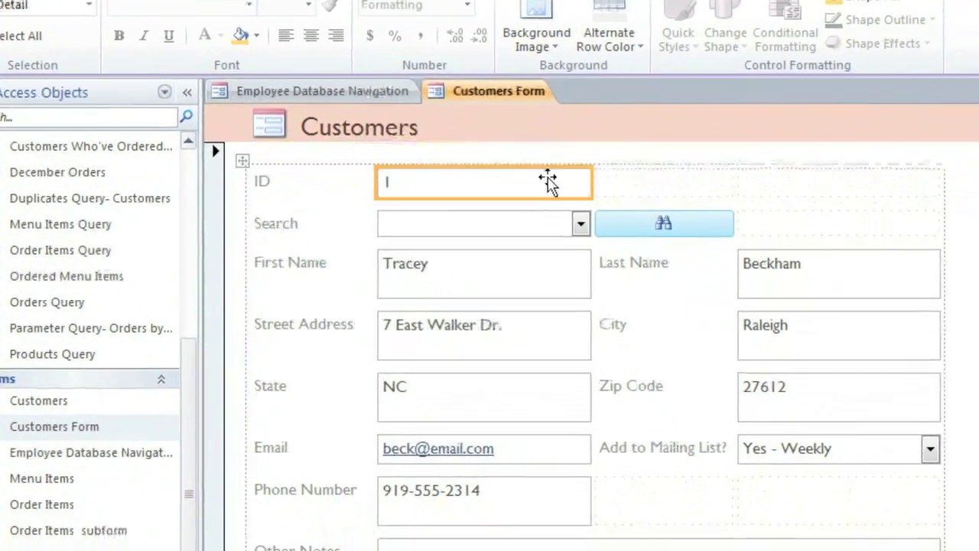
{"action": "left_click", "coordinate": [545, 226], "text": "shift"}
{"action": "left_click", "coordinate": [546, 273], "text": "shift"}
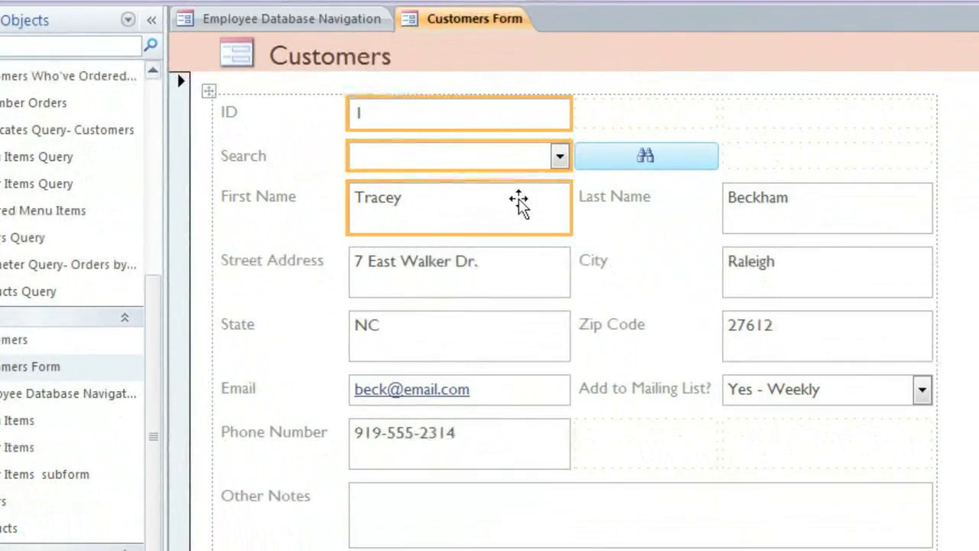
{"action": "left_click", "coordinate": [518, 263], "text": "shift"}
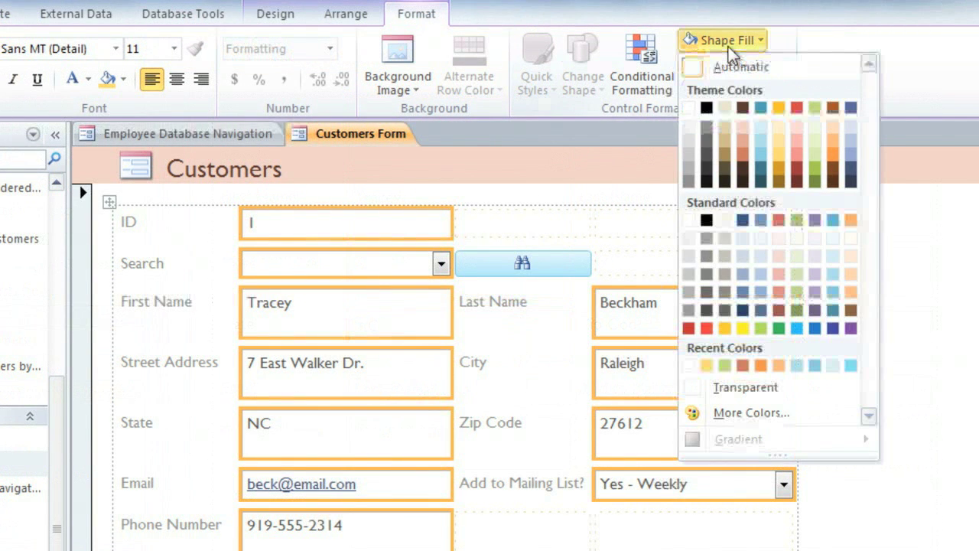
{"action": "left_click", "coordinate": [763, 124]}
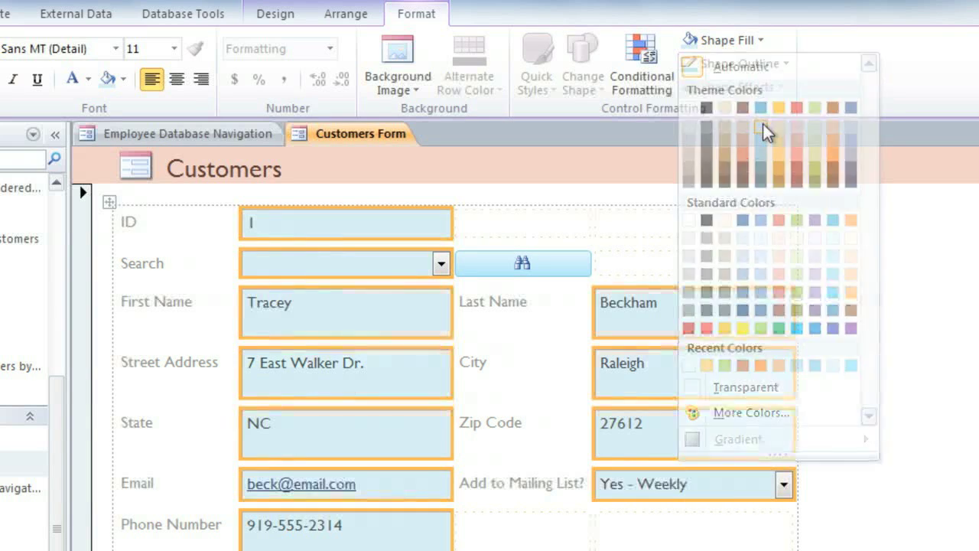
Step: Give the fields a thicker blue outline and turn the form background light blue
{"action": "left_click", "coordinate": [762, 64]}
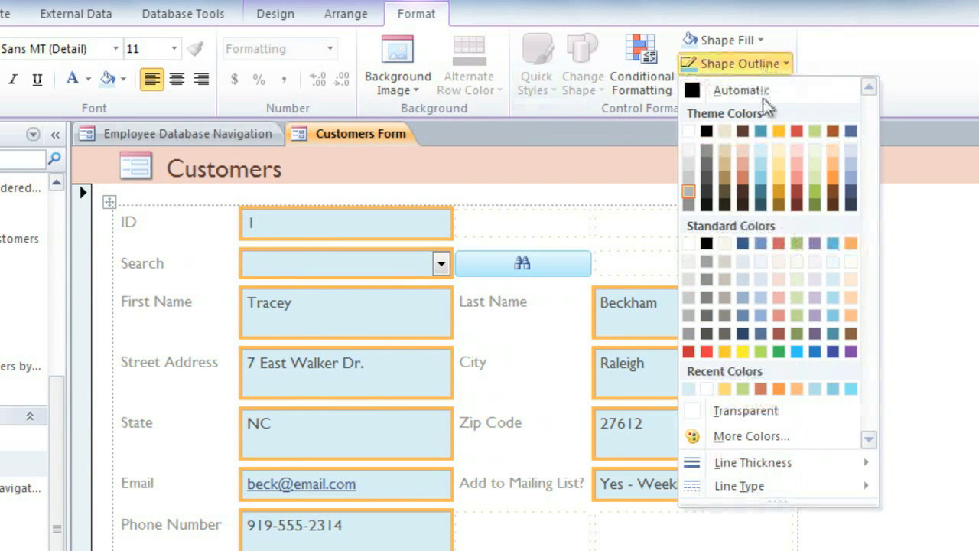
{"action": "left_click", "coordinate": [760, 178]}
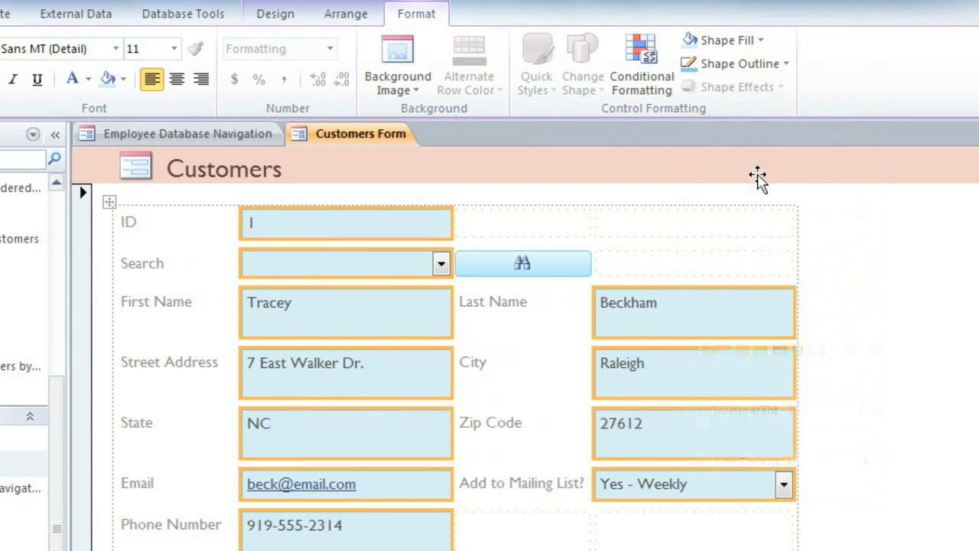
{"action": "left_click", "coordinate": [761, 66]}
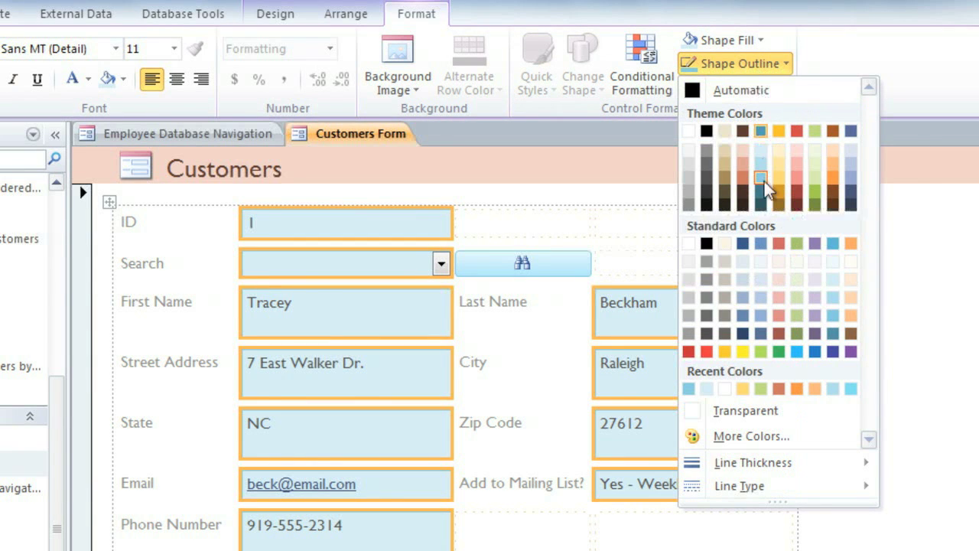
{"action": "mouse_move", "coordinate": [794, 459]}
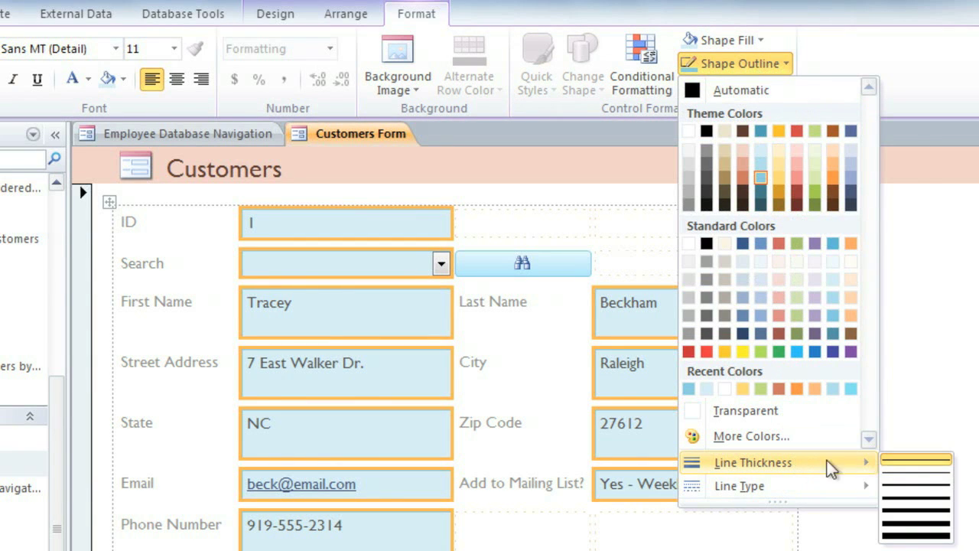
{"action": "left_click", "coordinate": [917, 486]}
{"action": "left_click", "coordinate": [918, 494]}
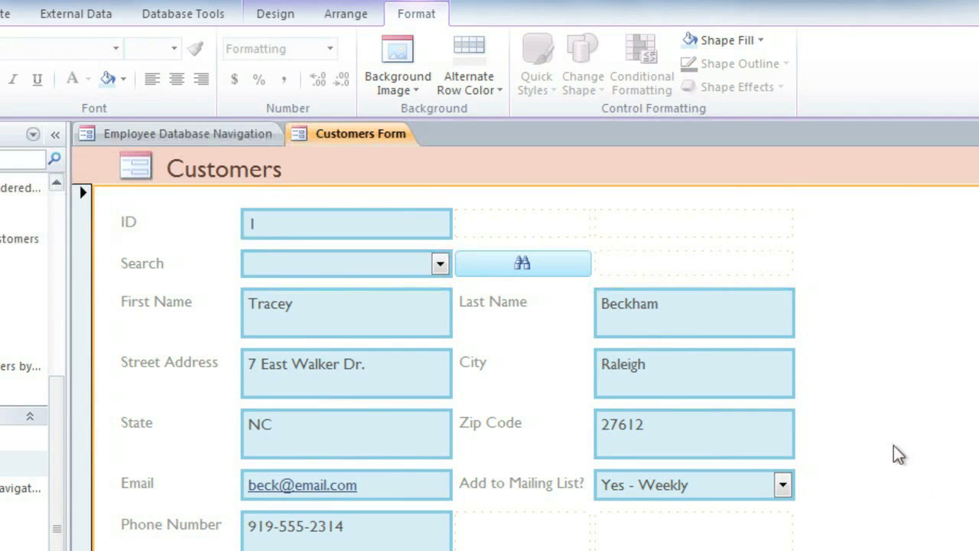
{"action": "left_click", "coordinate": [715, 45]}
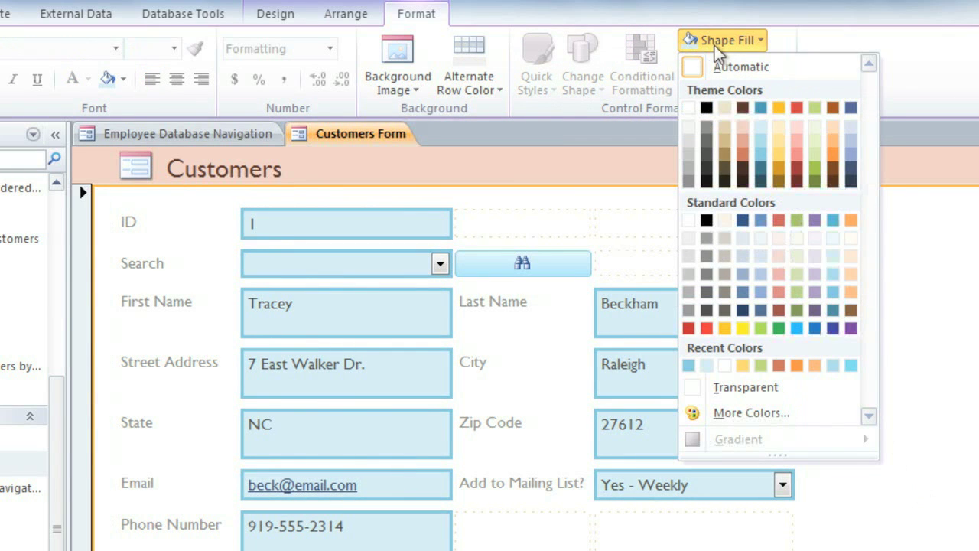
{"action": "left_click", "coordinate": [762, 143]}
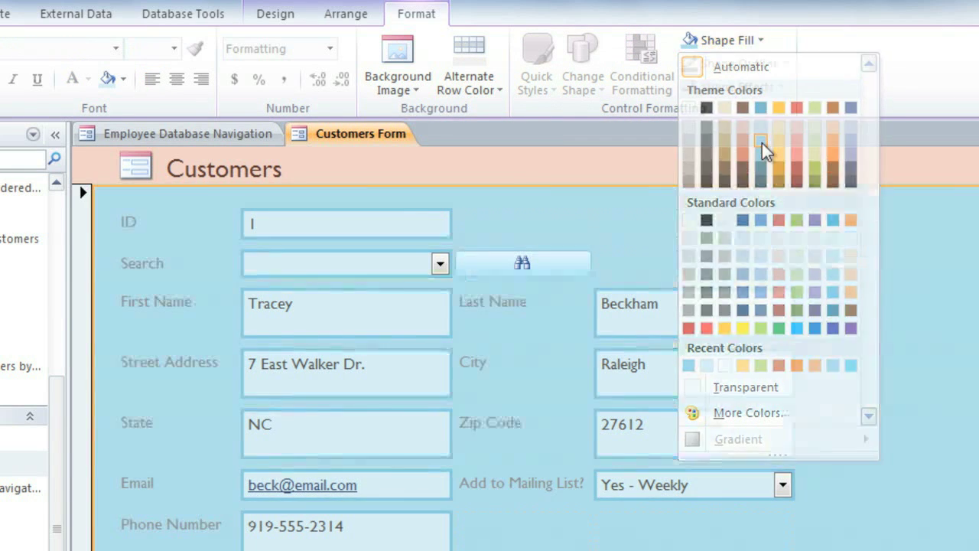